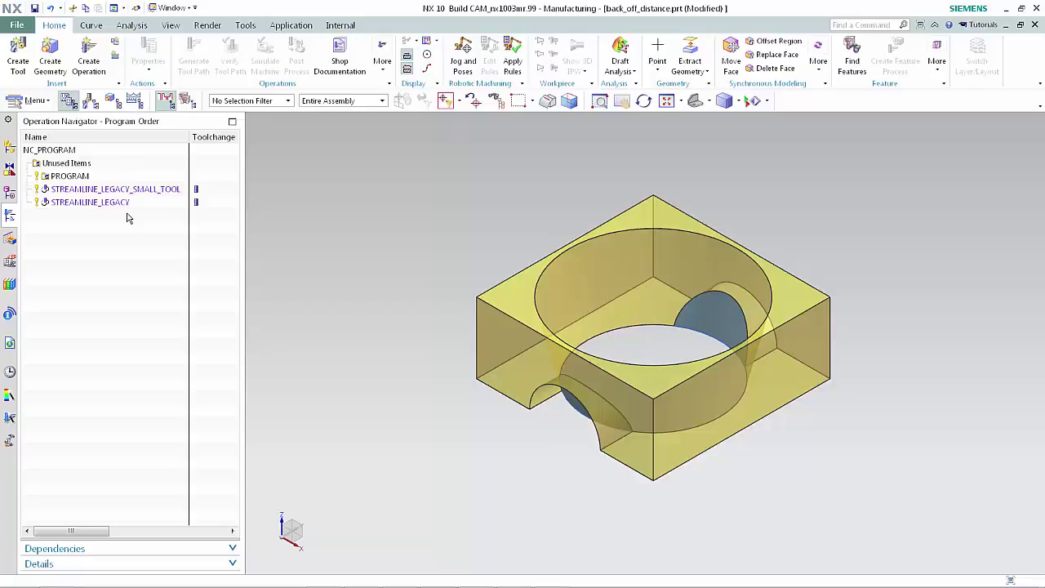
Open STREAMLINE_LEGACY and preview its spiral drive path, leaving the drive settings unchanged.
{"action": "double_click", "coordinate": [111, 201]}
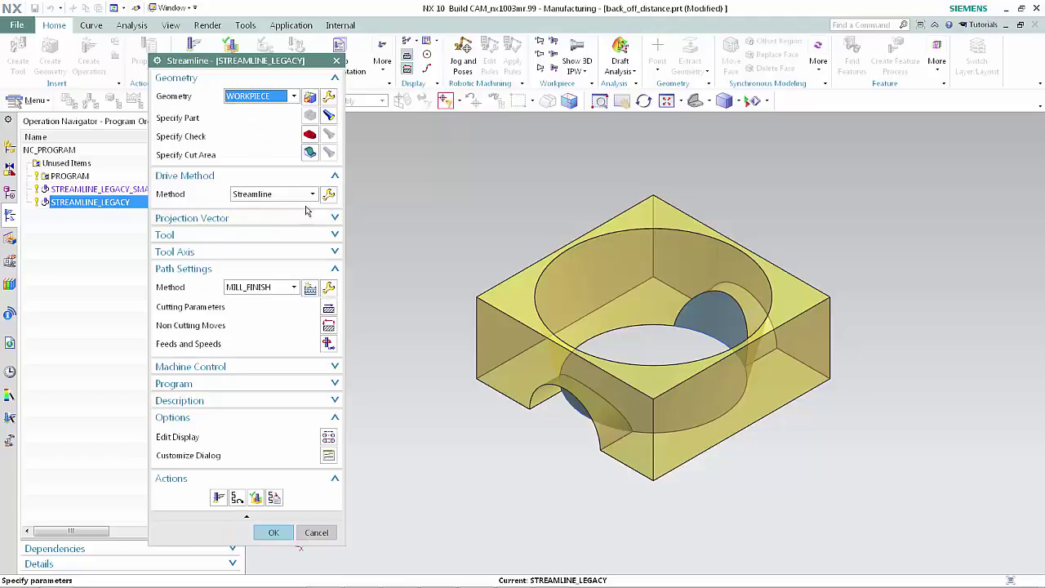
{"action": "left_click", "coordinate": [329, 196]}
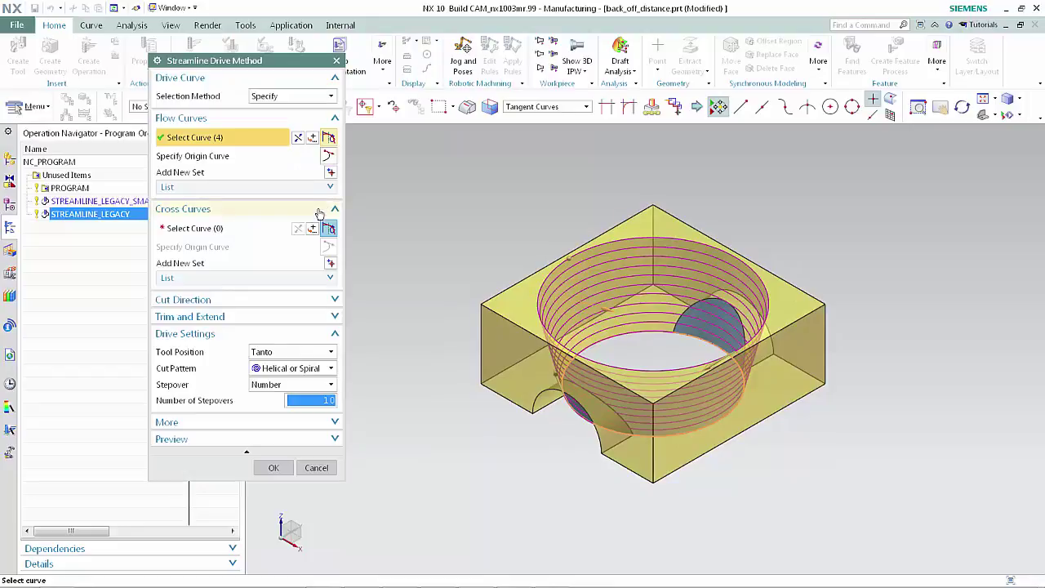
{"action": "left_click", "coordinate": [333, 439]}
{"action": "left_click", "coordinate": [328, 459]}
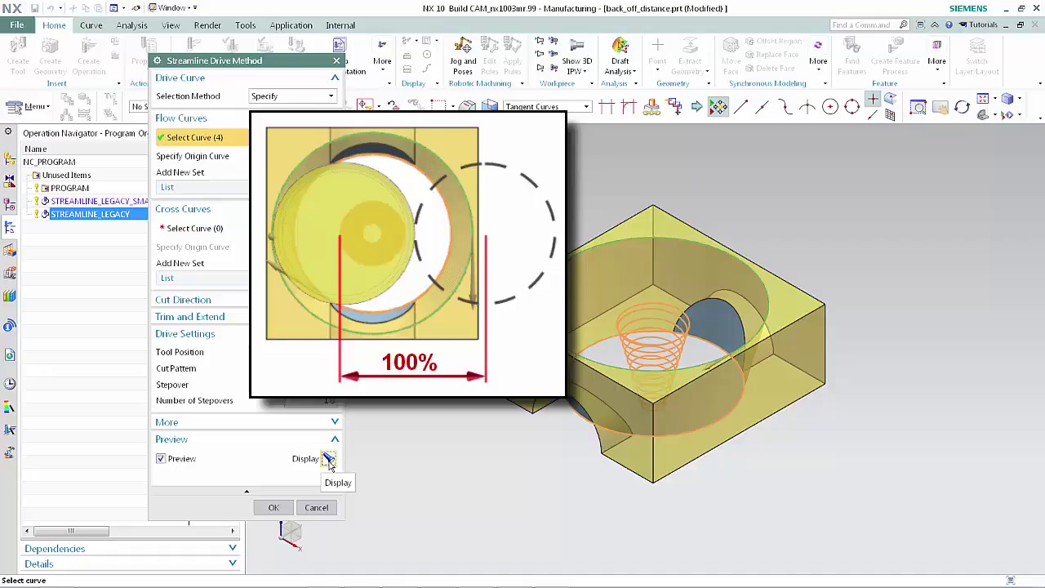
{"action": "left_click", "coordinate": [317, 507]}
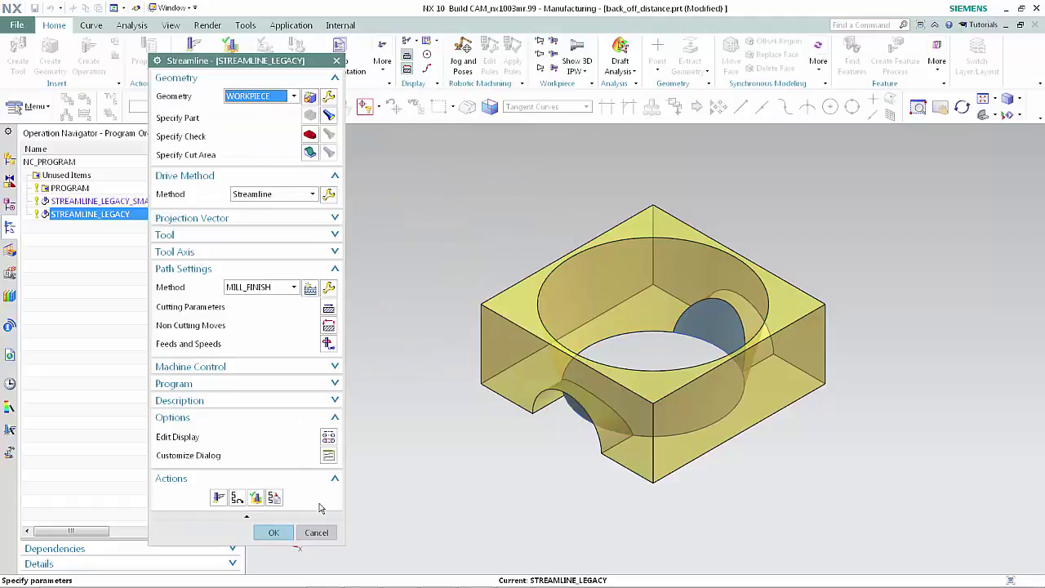
{"action": "left_click", "coordinate": [274, 498]}
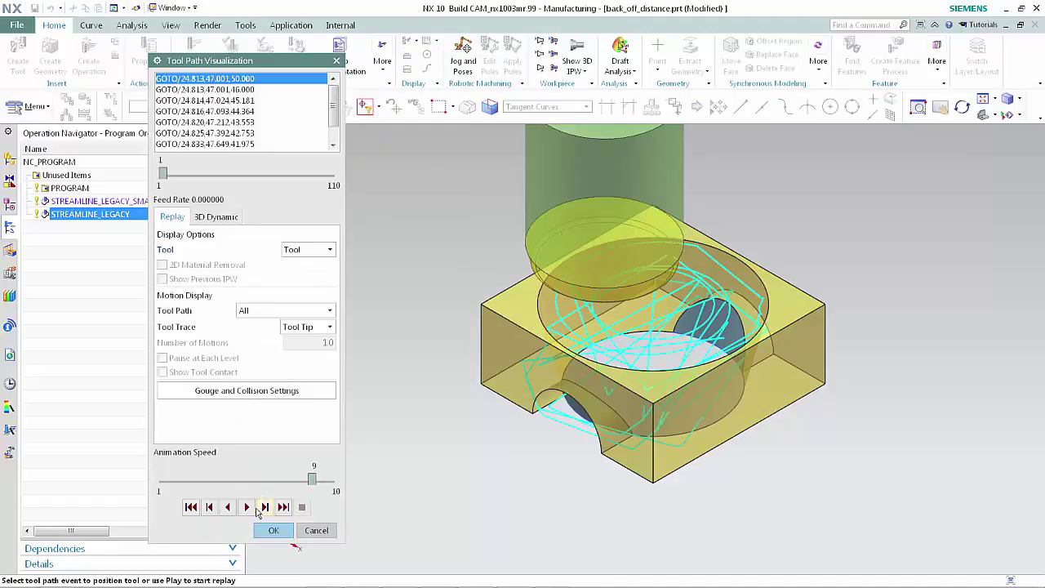
{"action": "left_click", "coordinate": [249, 508]}
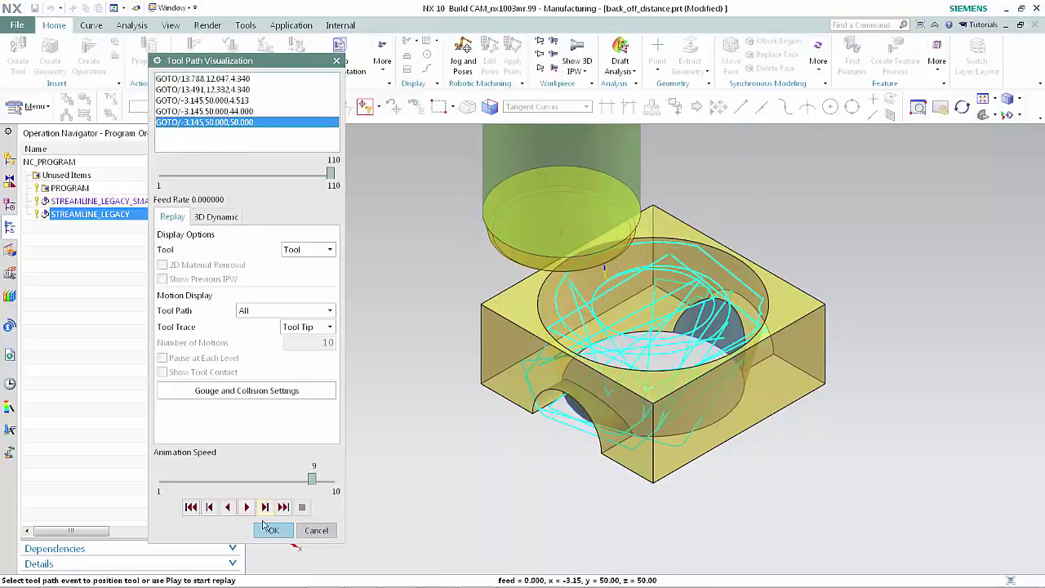
{"action": "left_click", "coordinate": [273, 532]}
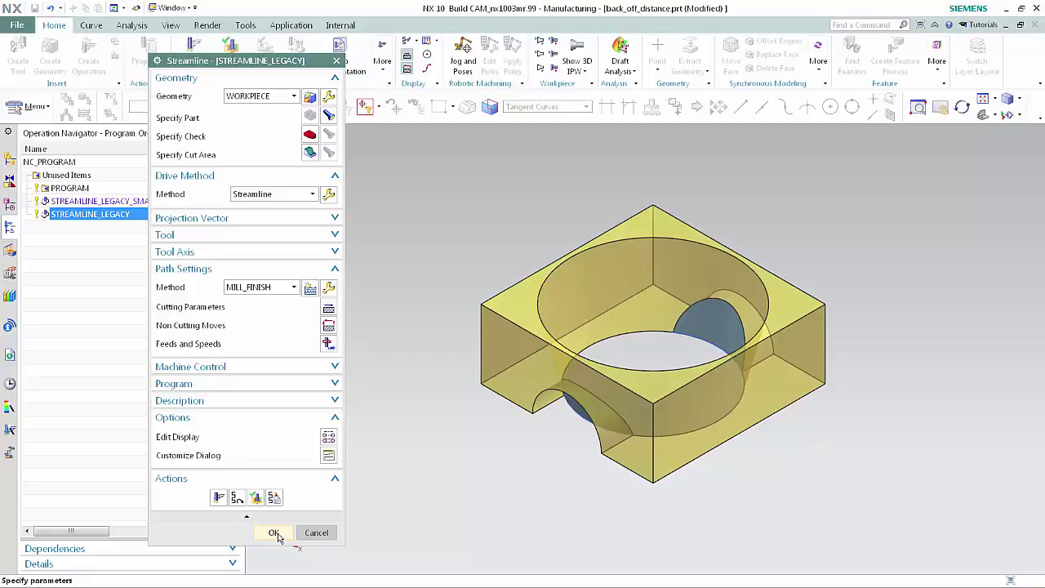
Set the Projection Vector back-off distance to 10 %Tool.
{"action": "left_click", "coordinate": [333, 220]}
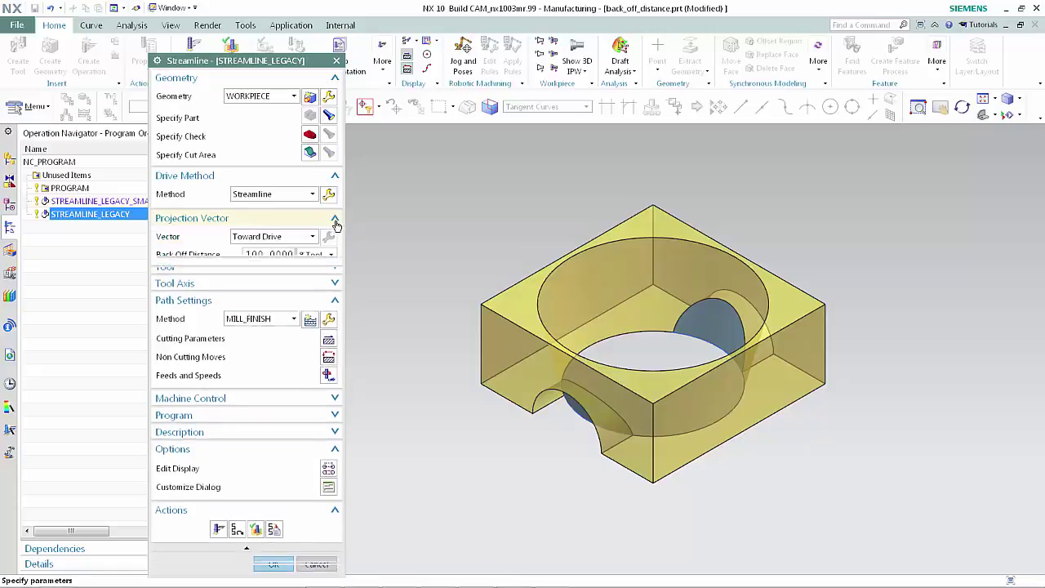
{"action": "double_click", "coordinate": [280, 254]}
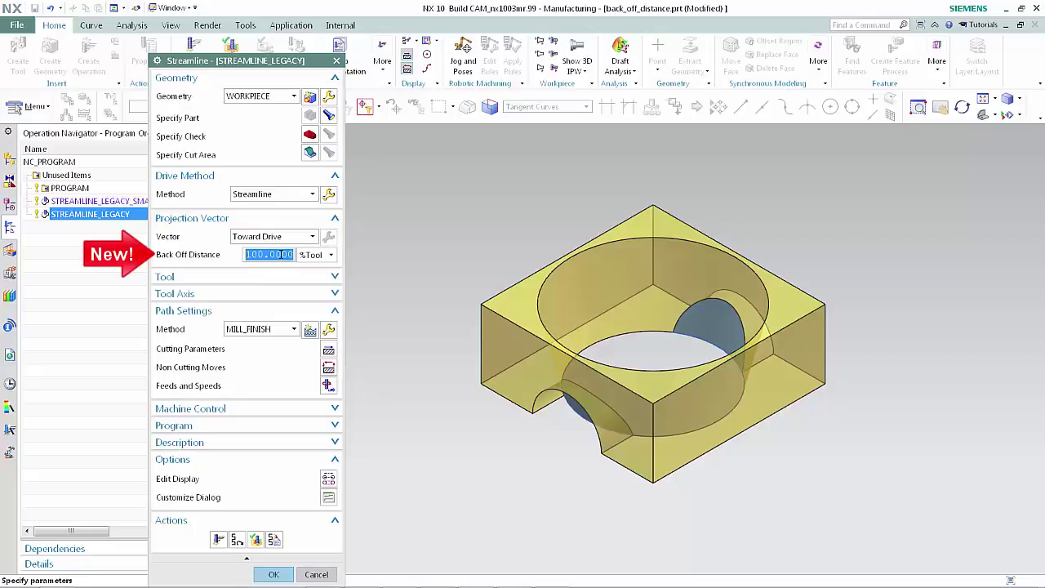
{"action": "type", "text": "10"}
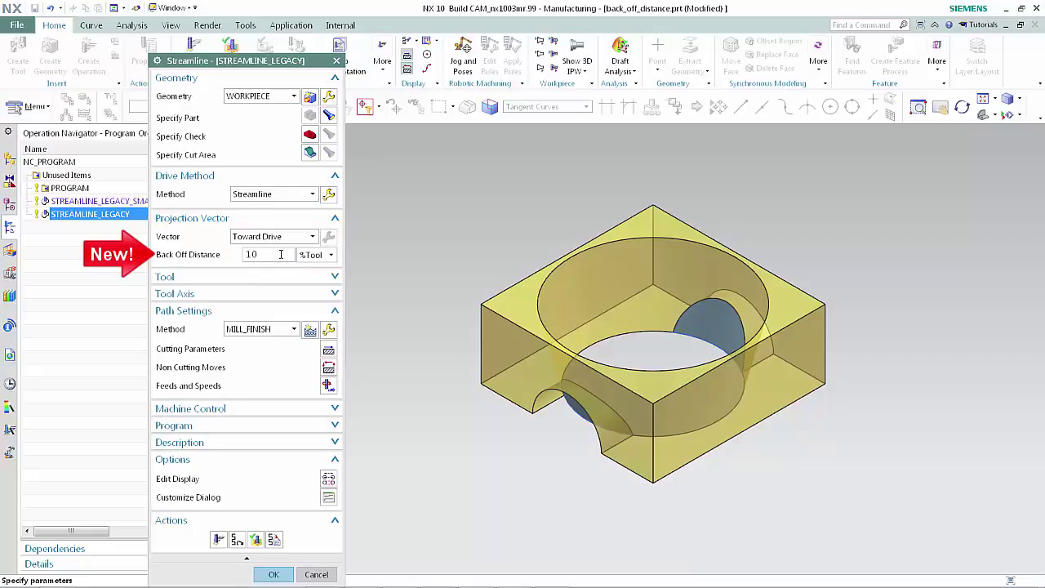
{"action": "double_click", "coordinate": [280, 254]}
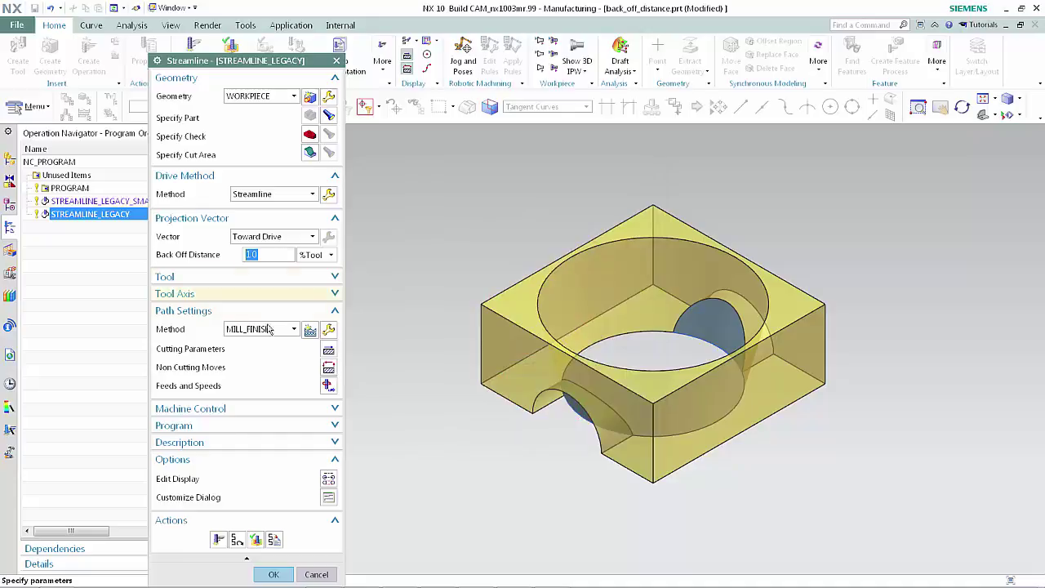
Regenerate the bore toolpath and replay the 117-motion spiral to the end.
{"action": "left_click", "coordinate": [219, 539]}
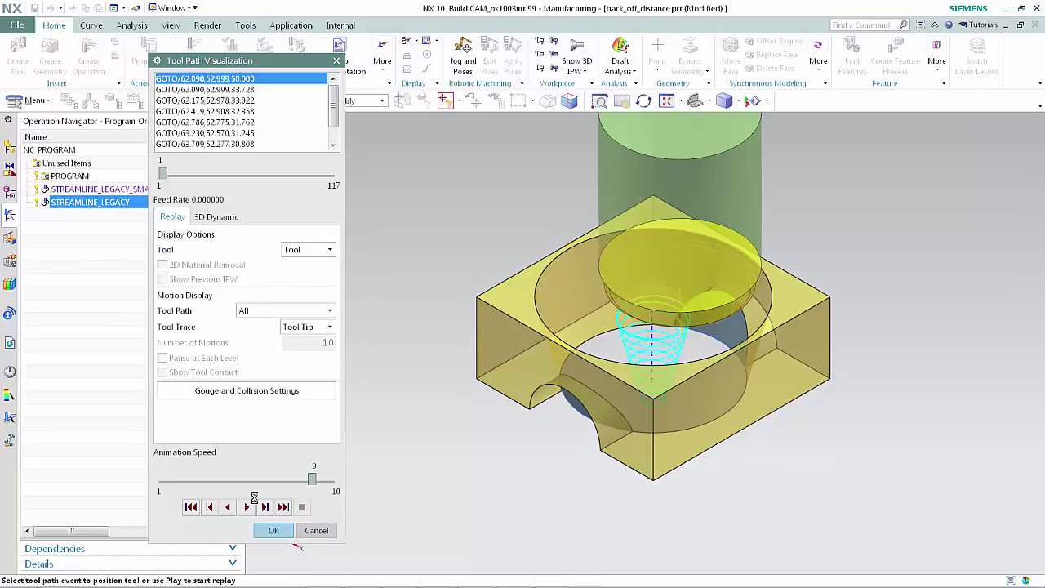
{"action": "left_click", "coordinate": [247, 507]}
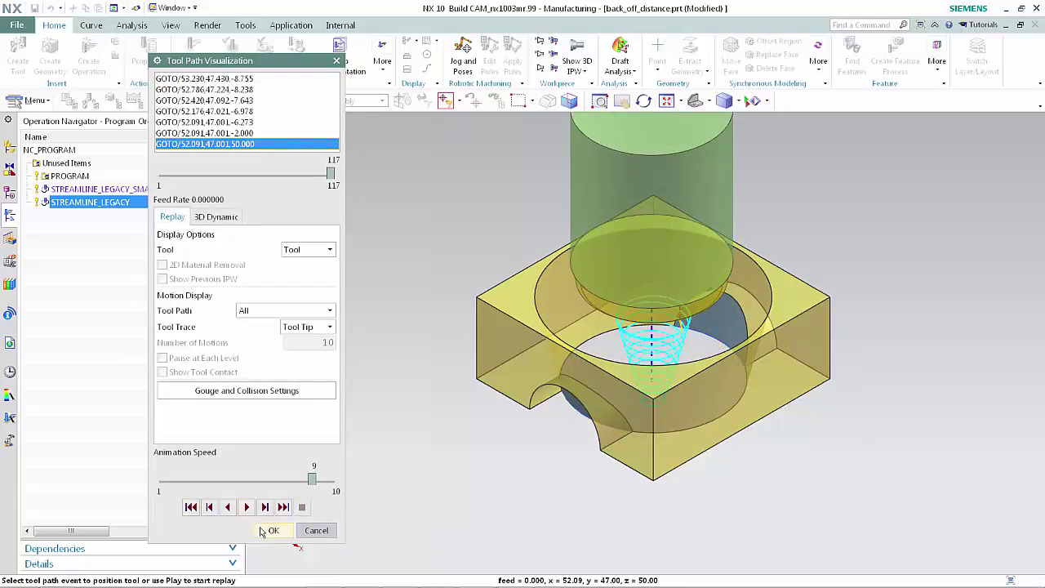
{"action": "left_click", "coordinate": [270, 532]}
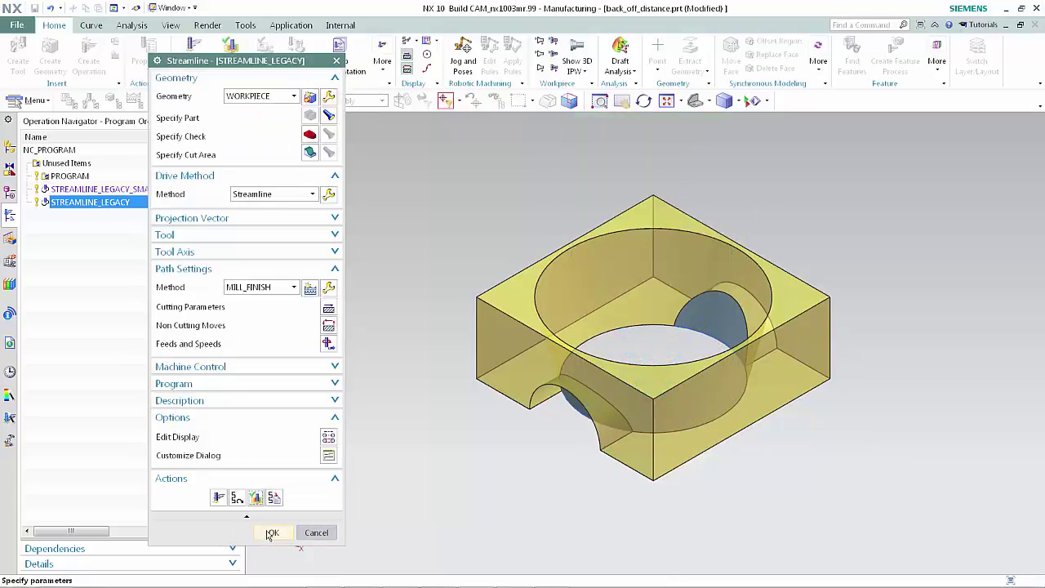
Accept the bore operation and open STREAMLINE_LEGACY in back_off_distance_1.prt.
{"action": "left_click", "coordinate": [270, 532]}
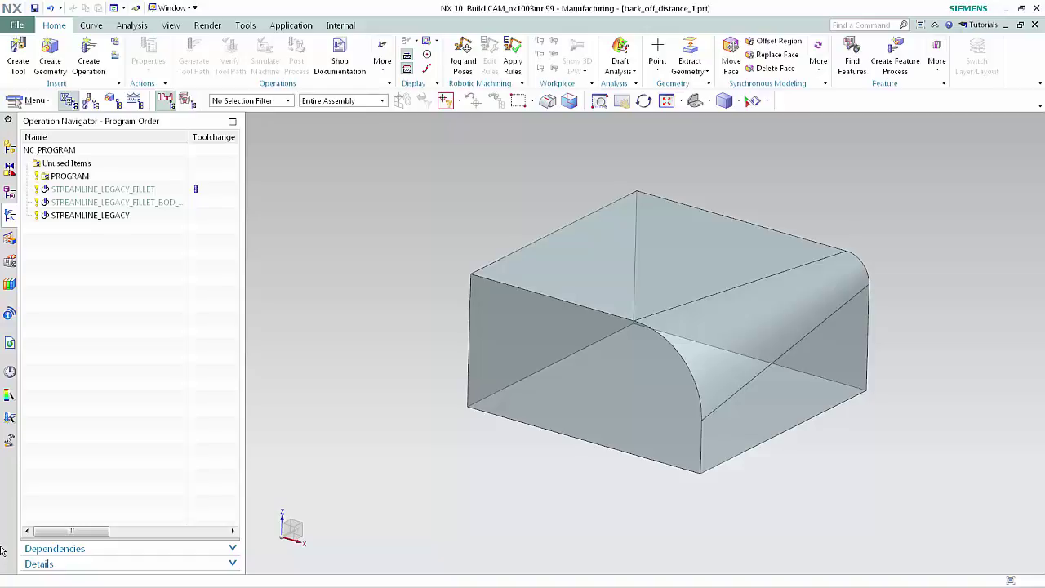
{"action": "double_click", "coordinate": [70, 217]}
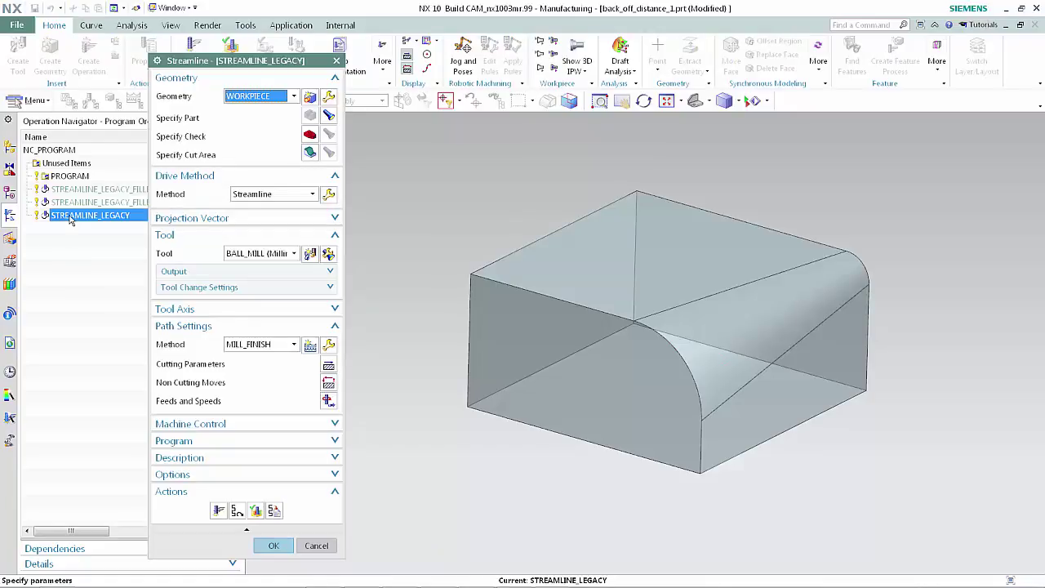
{"action": "left_click", "coordinate": [328, 195]}
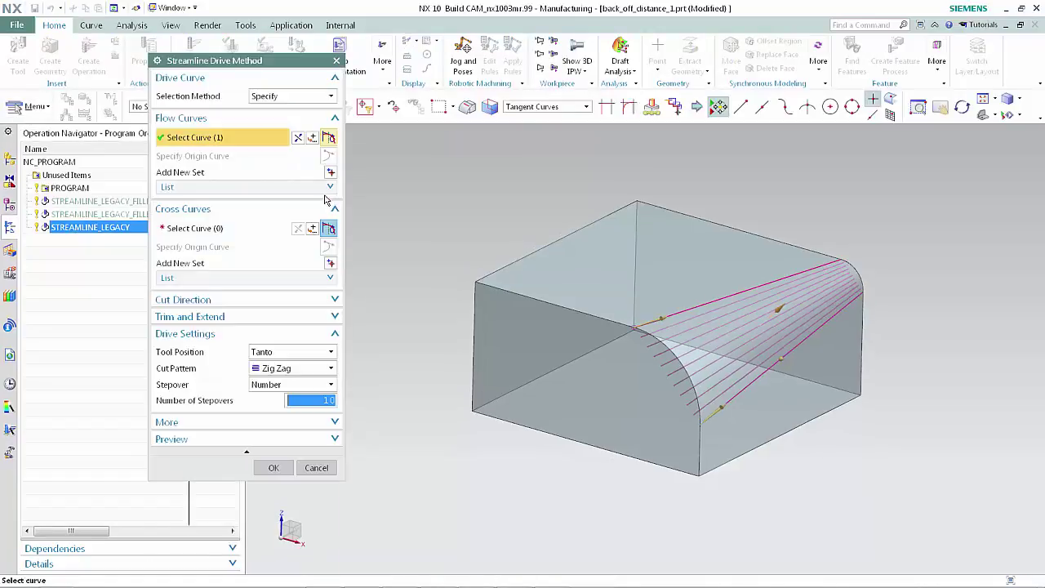
{"action": "left_click", "coordinate": [331, 440]}
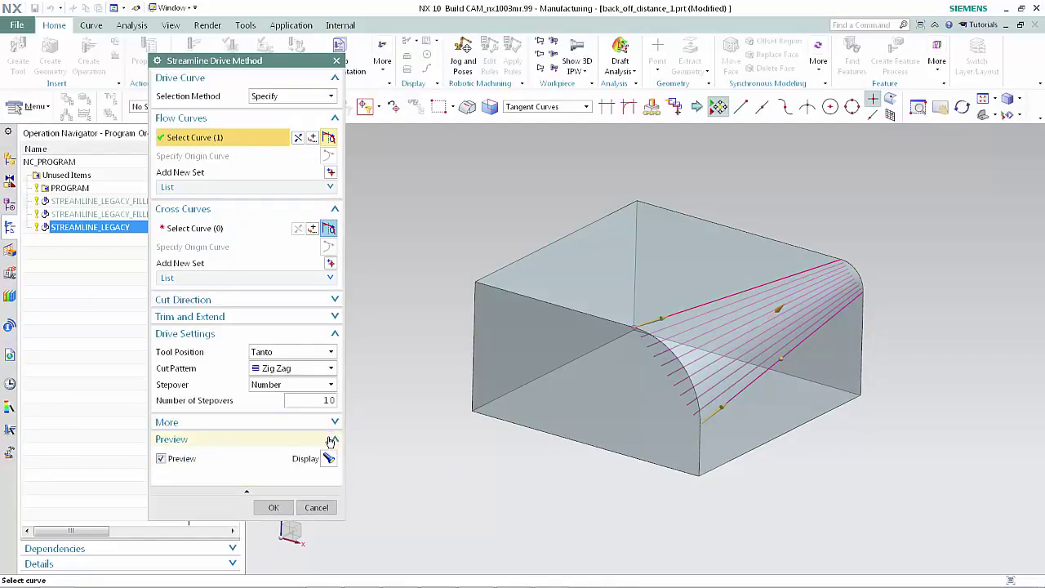
{"action": "left_click", "coordinate": [328, 458]}
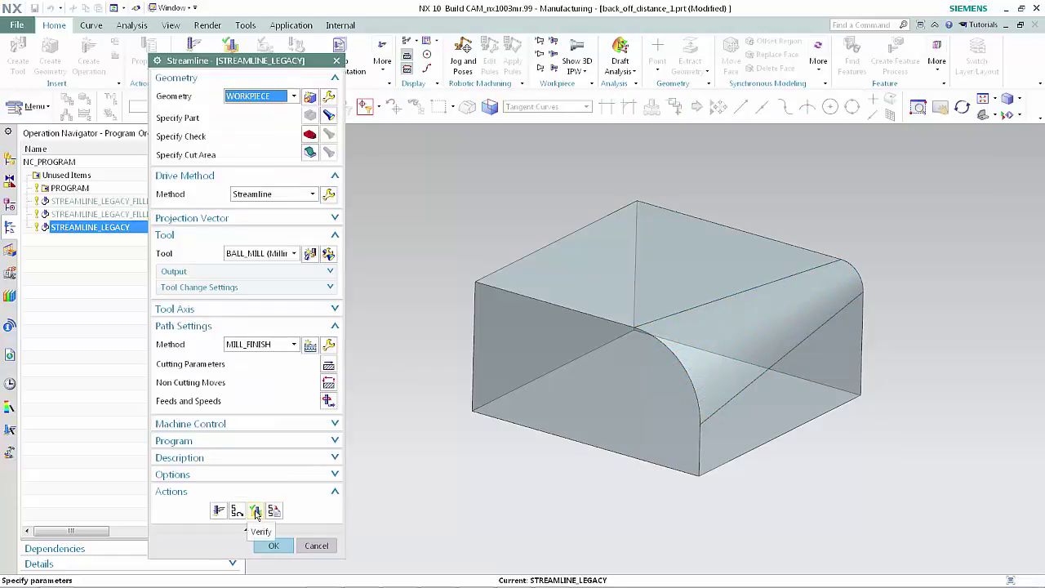
{"action": "left_click", "coordinate": [255, 511]}
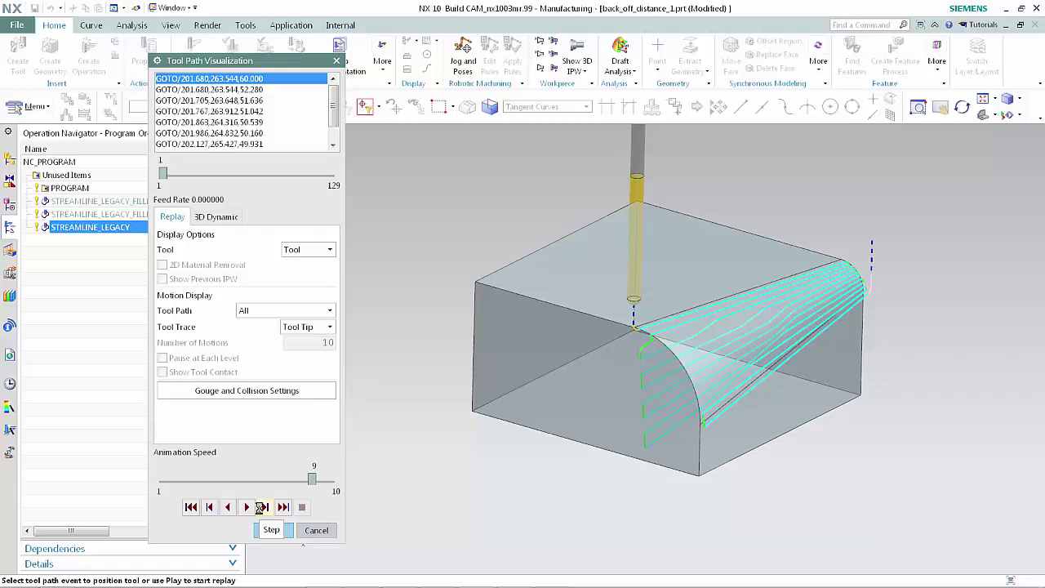
{"action": "left_click", "coordinate": [311, 531]}
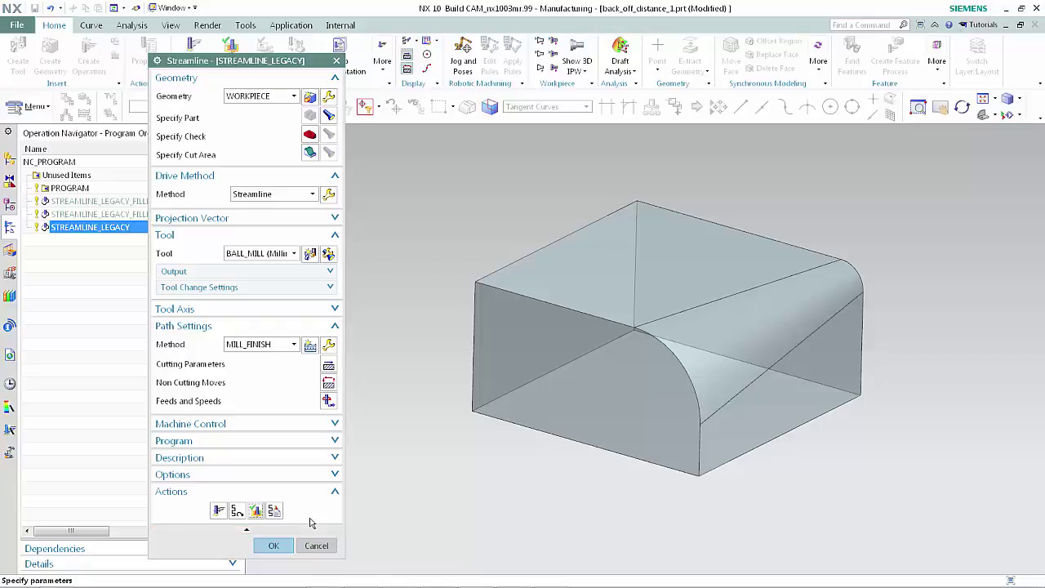
Set the Projection Vector back-off distance to 200 %Tool.
{"action": "left_click", "coordinate": [333, 219]}
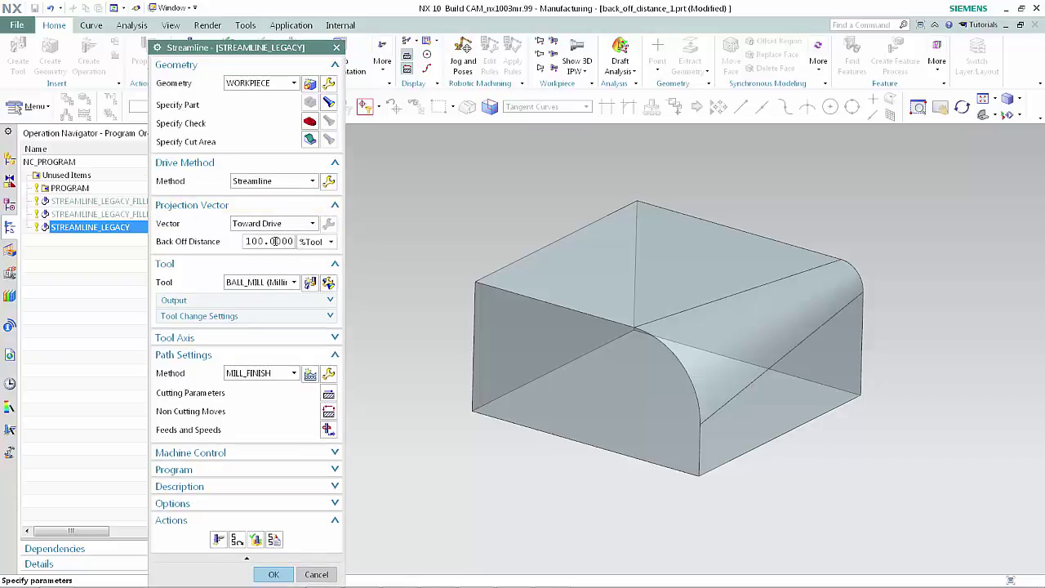
{"action": "double_click", "coordinate": [275, 241]}
{"action": "type", "text": "2.0"}
{"action": "key", "text": "Return"}
Regenerate the fillet toolpath and replay its 130 motions to the end.
{"action": "left_click", "coordinate": [217, 538]}
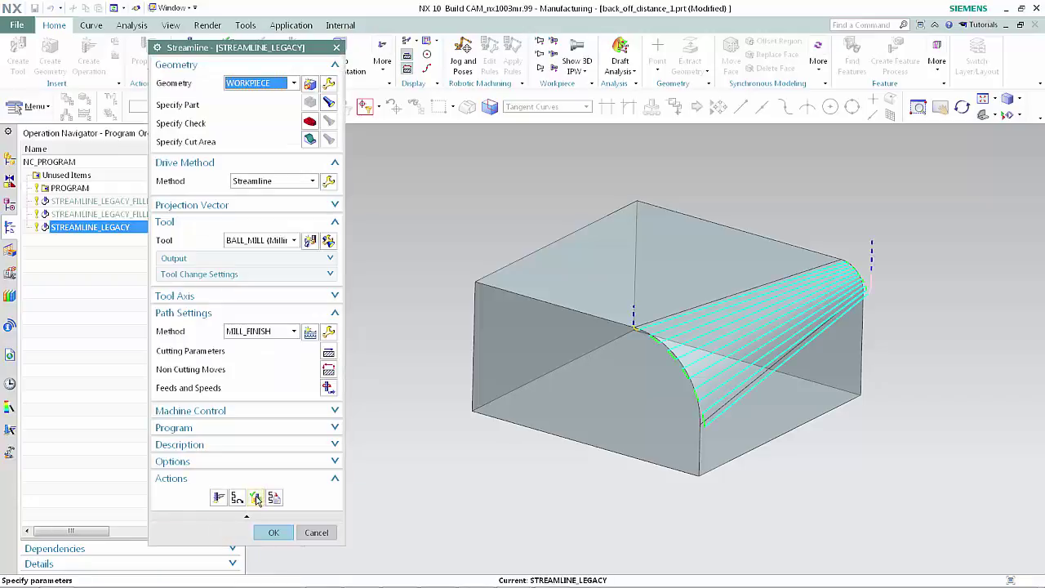
{"action": "left_click", "coordinate": [256, 498]}
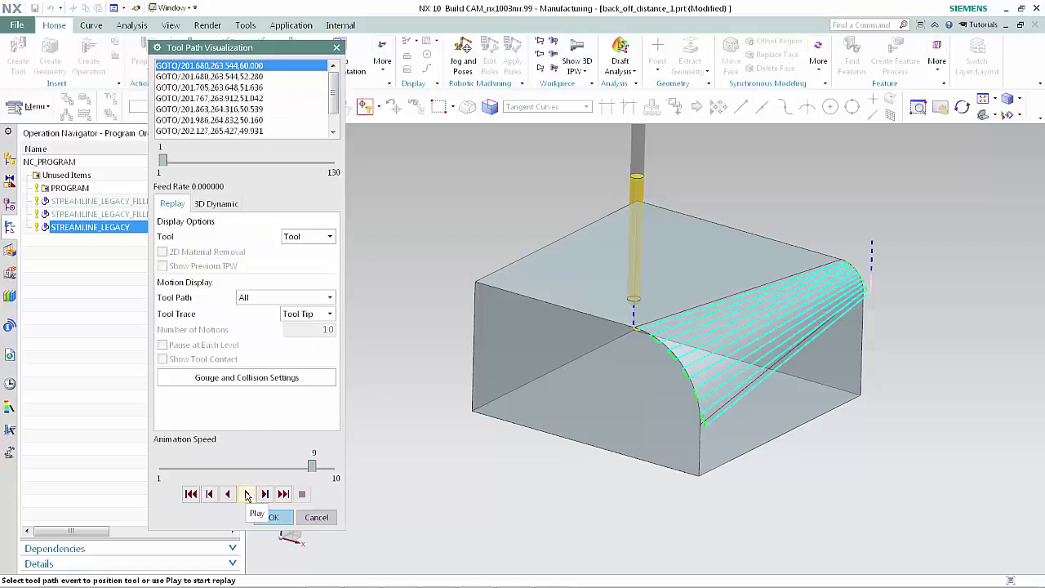
{"action": "left_click", "coordinate": [247, 494]}
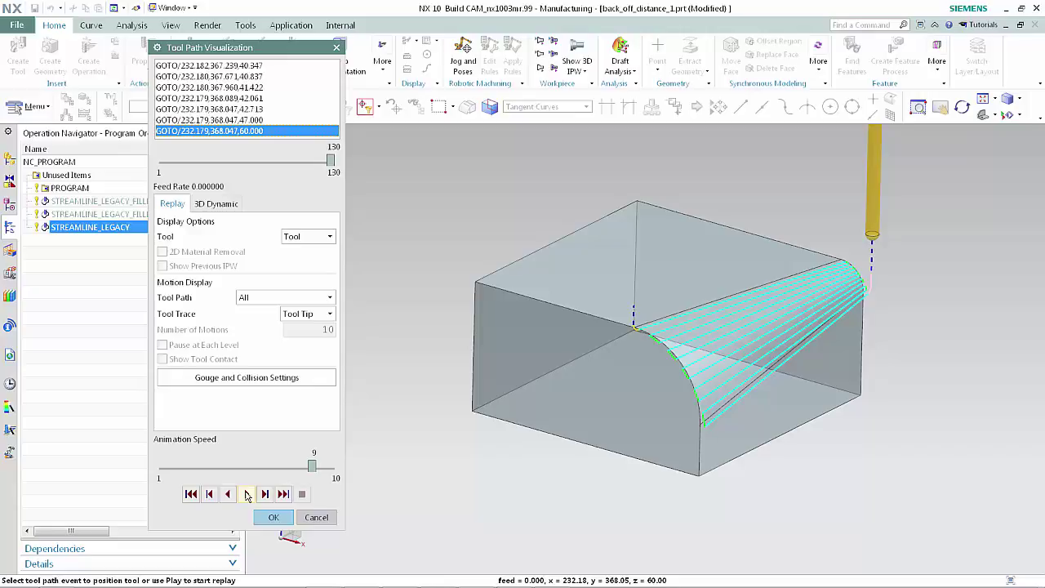
{"action": "left_click", "coordinate": [272, 517]}
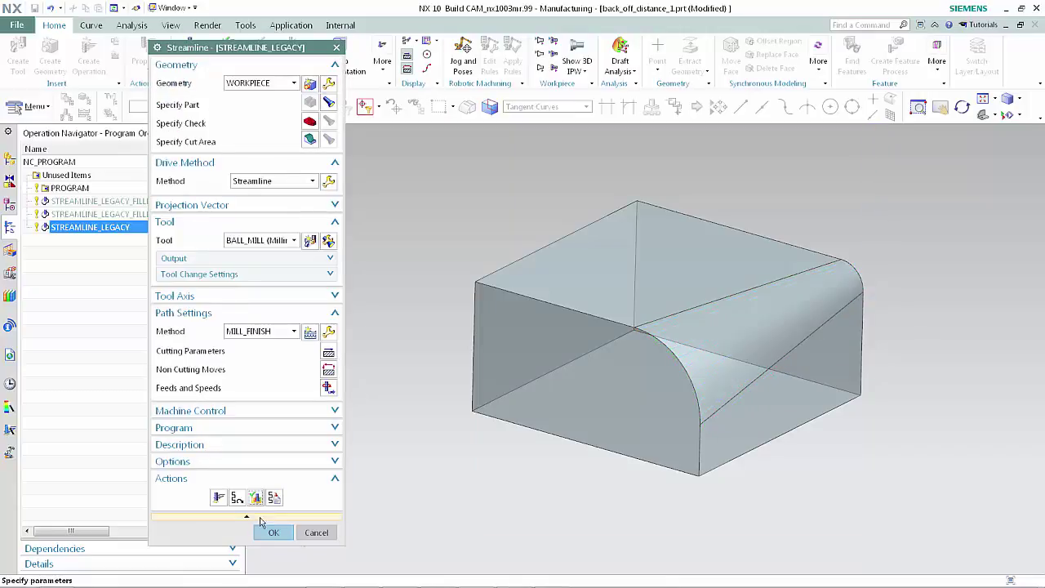
Accept the fillet's STREAMLINE_LEGACY operation with the 200% back-off kept.
{"action": "left_click", "coordinate": [273, 533]}
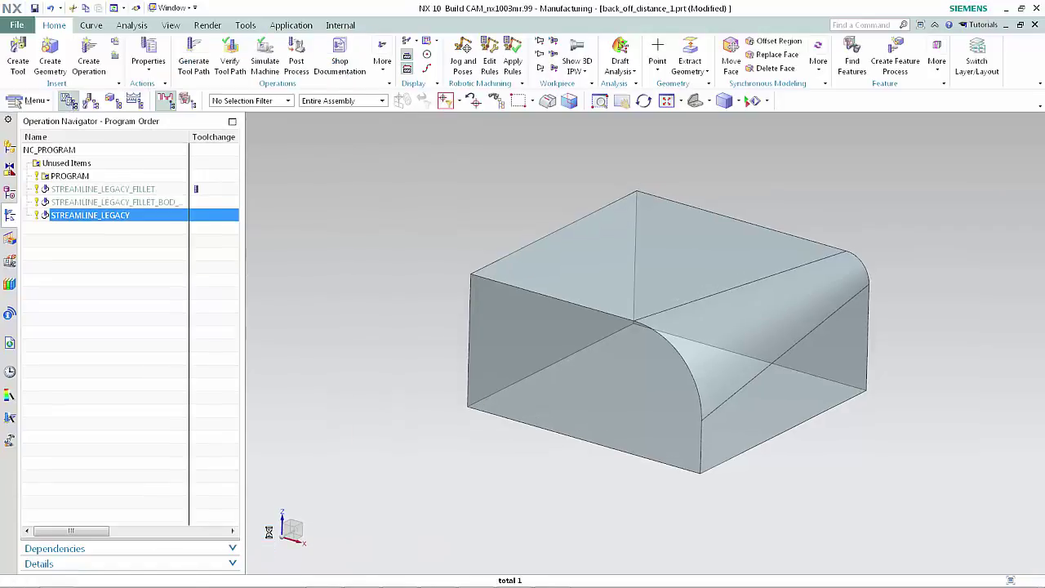